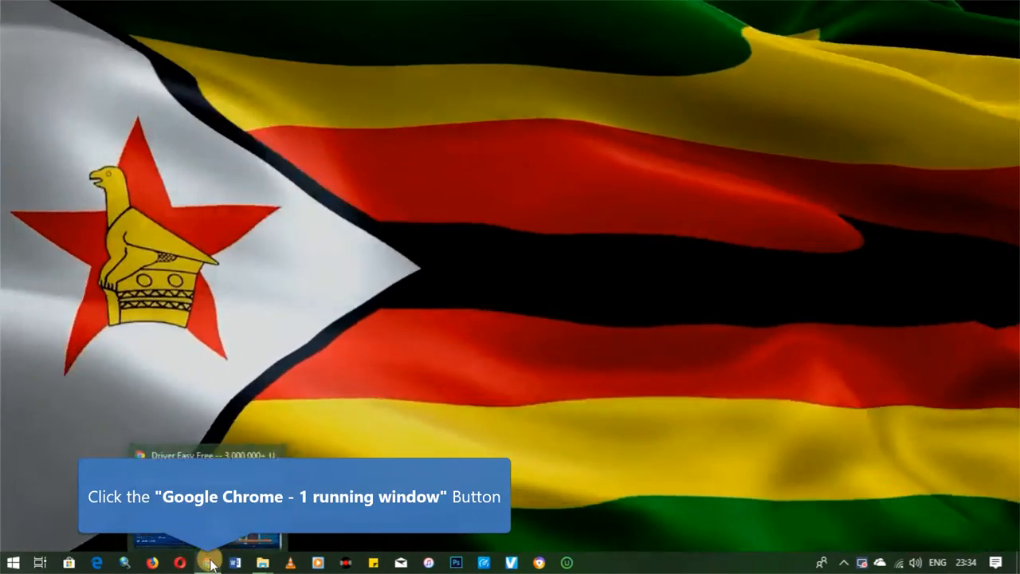
{"action": "left_click", "coordinate": [207, 563]}
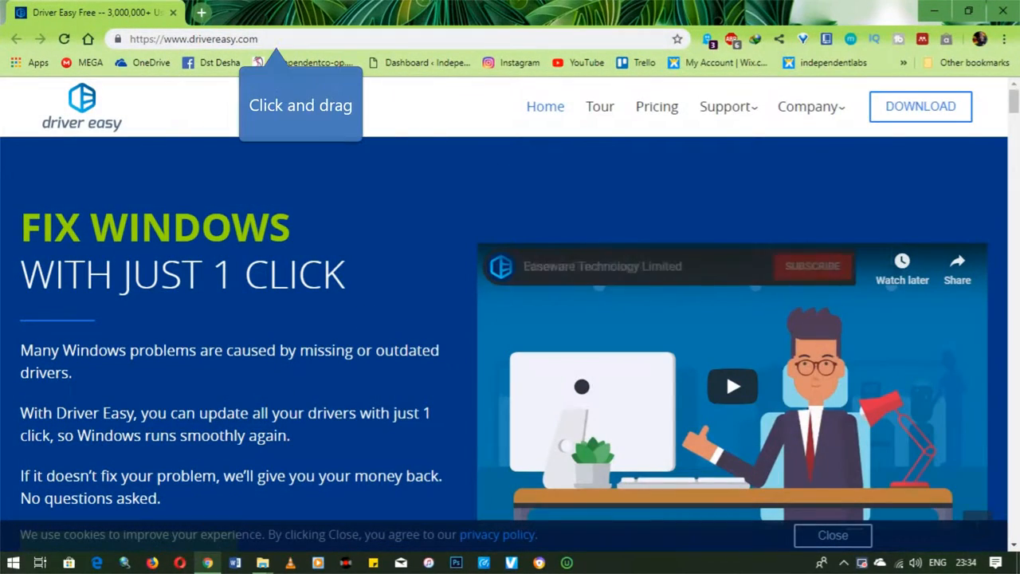
{"action": "left_click_drag", "start_coordinate": [258, 39], "coordinate": [197, 35]}
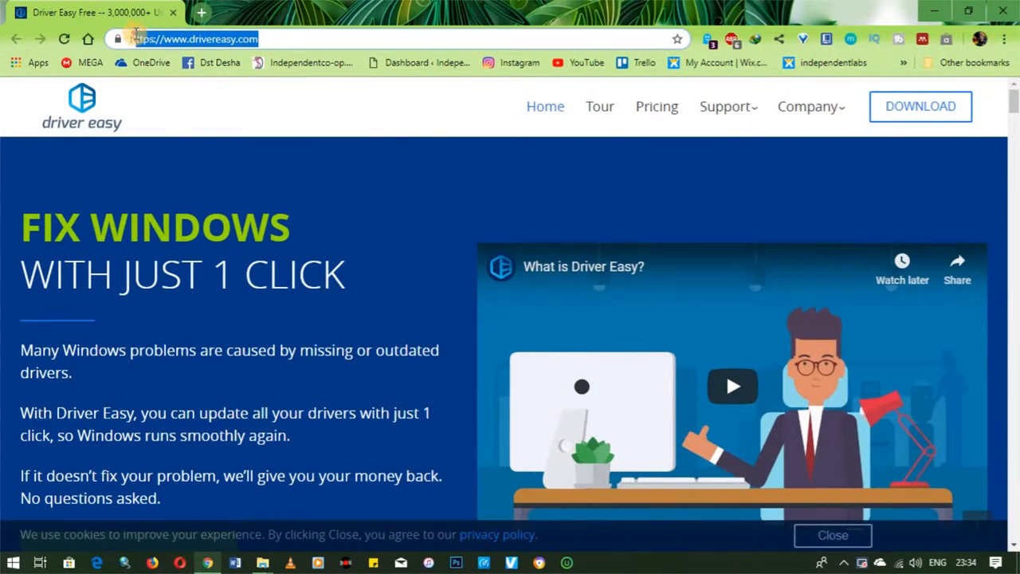
{"action": "left_click_drag", "start_coordinate": [135, 34], "coordinate": [120, 40]}
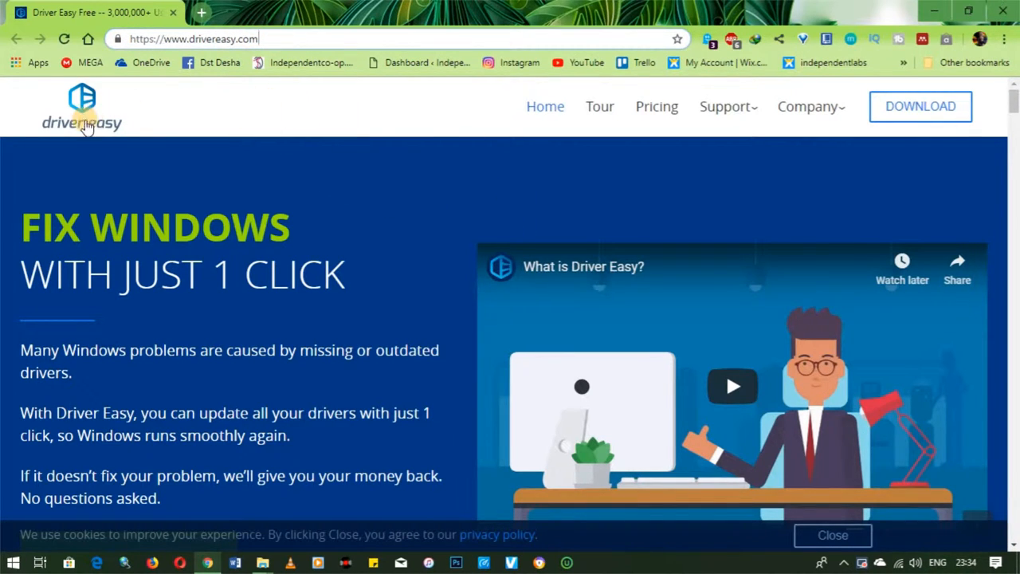
{"action": "left_click", "coordinate": [928, 108]}
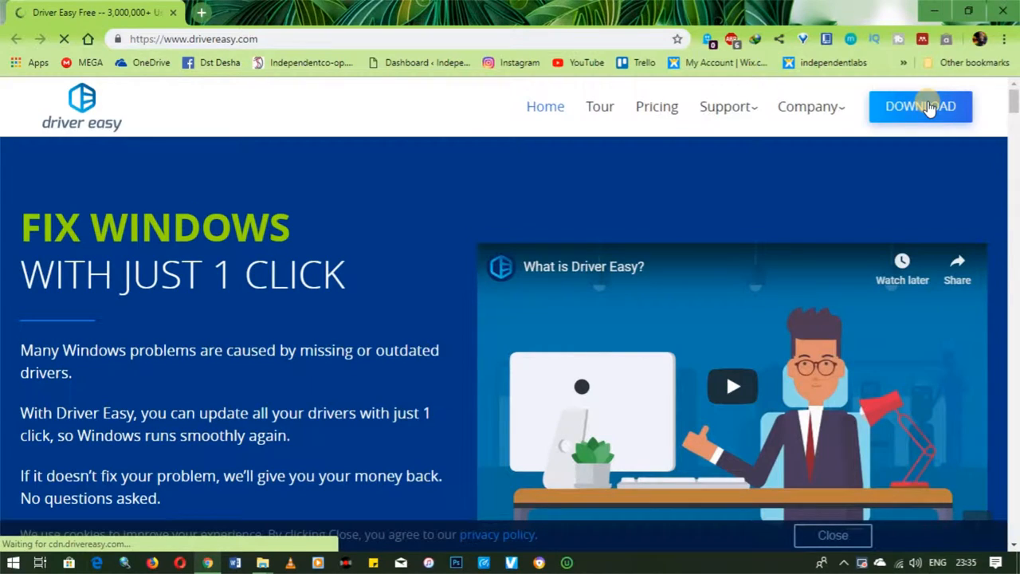
Reveal the desktop icons and resolve the duplicate DriverEasy_Setup.exe link by showing the download complete dialog for the existing file
{"action": "left_click", "coordinate": [936, 15]}
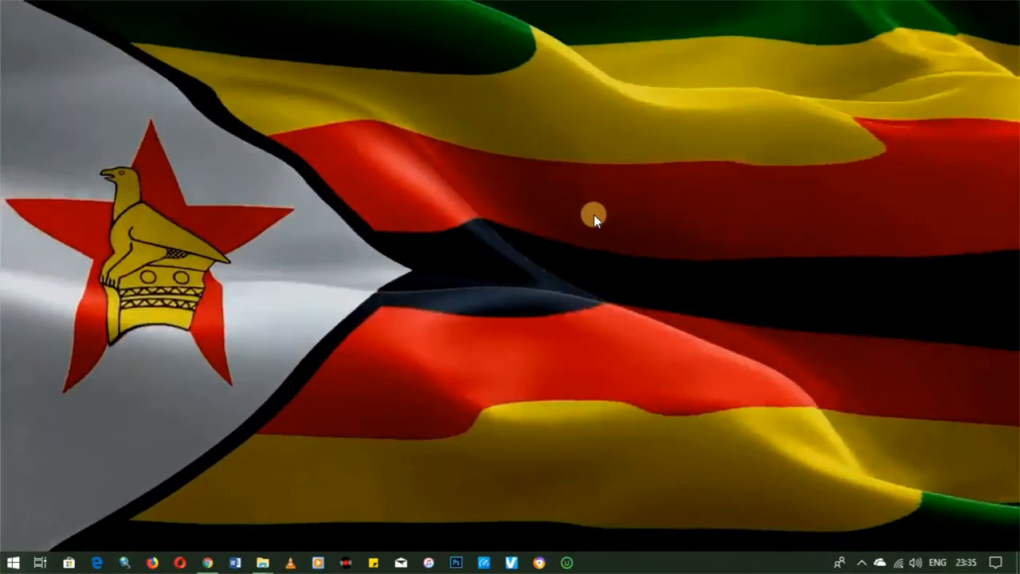
{"action": "double_click", "coordinate": [593, 214]}
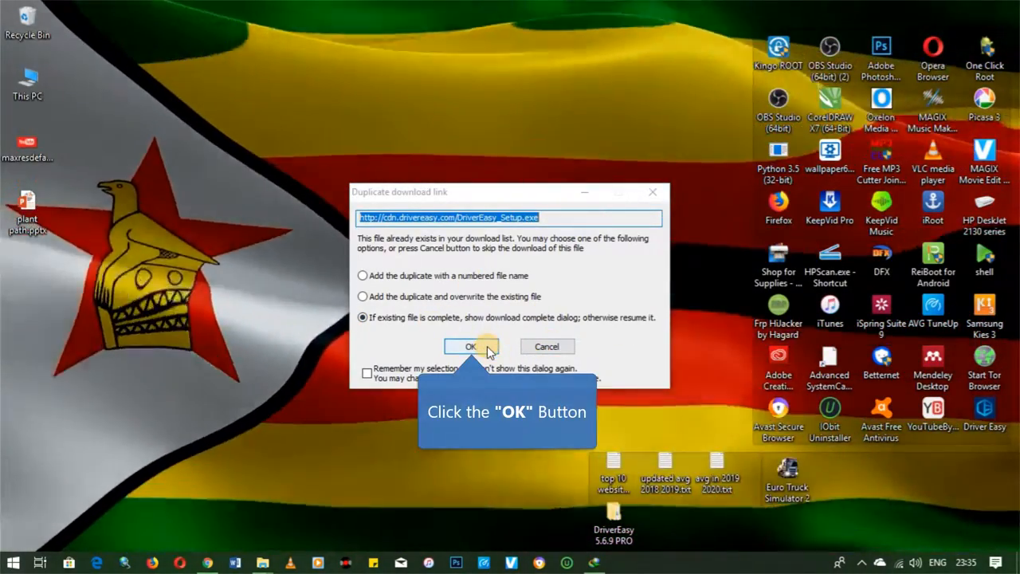
{"action": "left_click", "coordinate": [486, 346]}
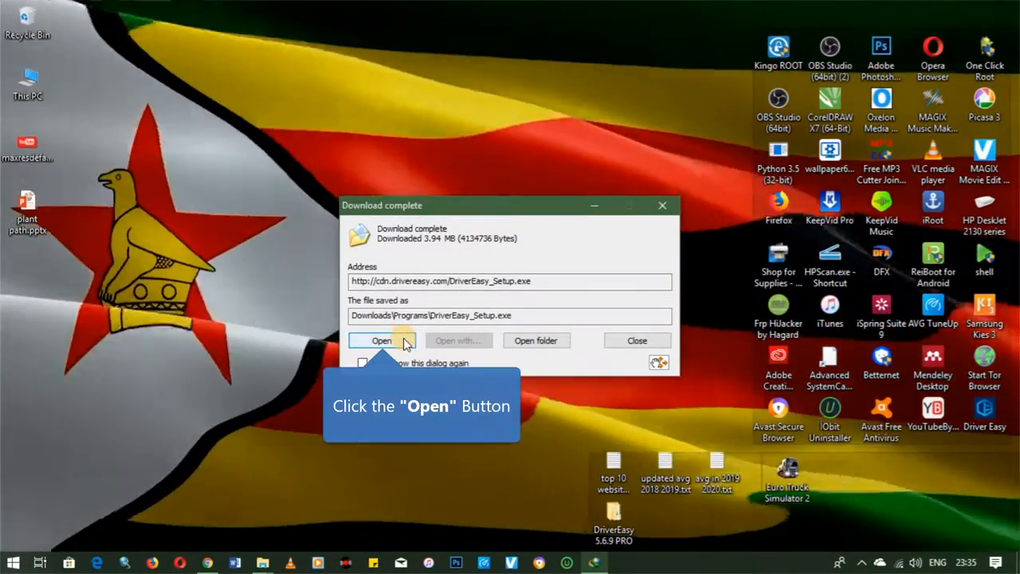
Run the downloaded DriverEasy_Setup.exe with English as the setup language and close the installer without installing
{"action": "left_click", "coordinate": [403, 339]}
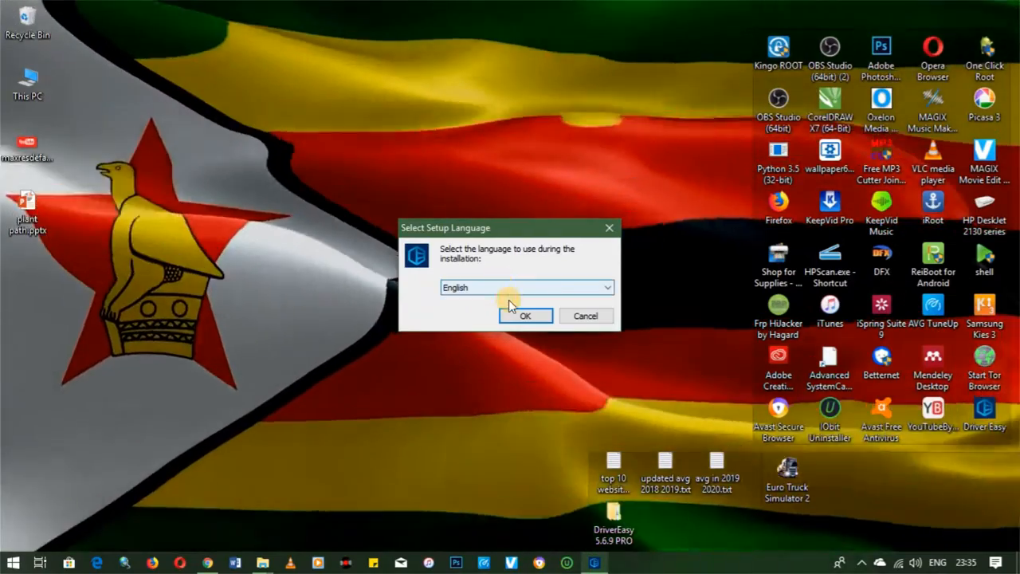
{"action": "left_click", "coordinate": [515, 314]}
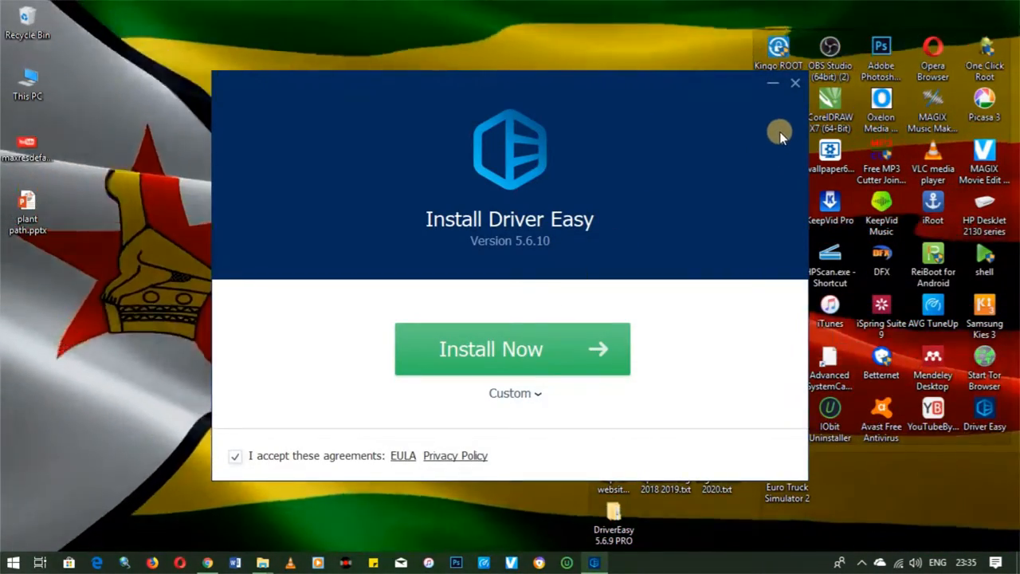
{"action": "left_click", "coordinate": [796, 87]}
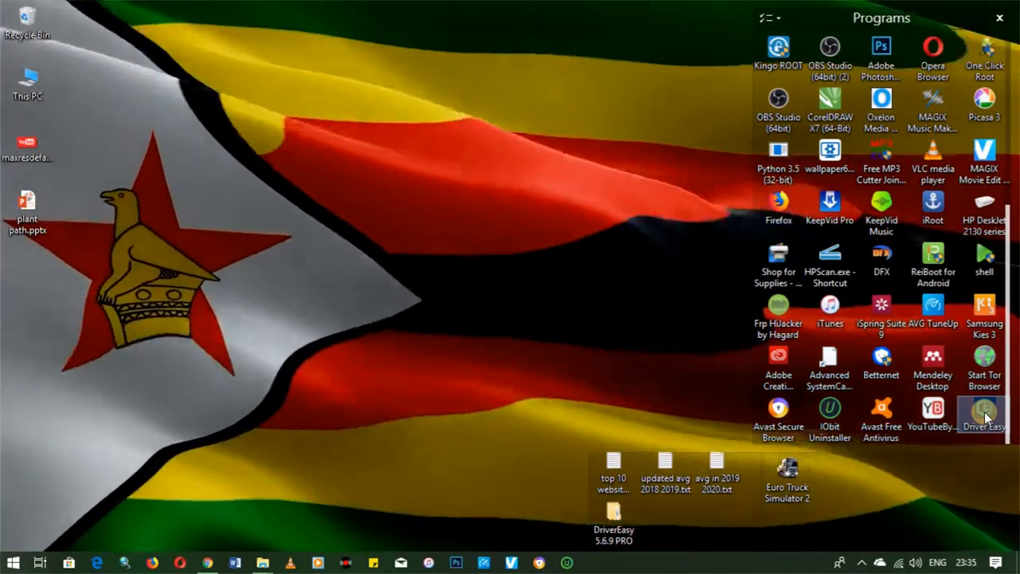
Launch Driver Easy from its desktop shortcut, hide the desktop icons and scan the computer for driver updates
{"action": "double_click", "coordinate": [985, 419]}
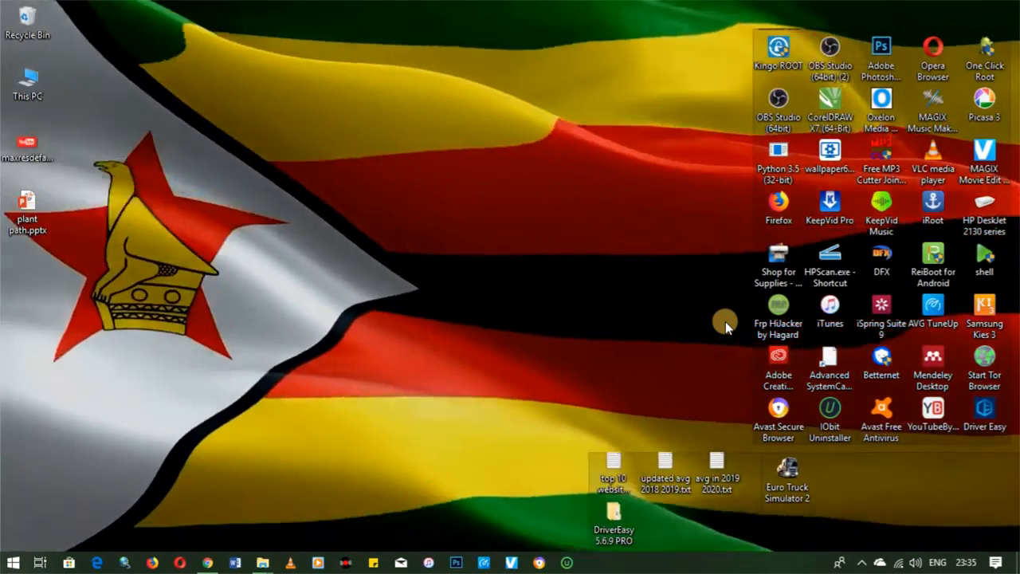
{"action": "double_click", "coordinate": [725, 322]}
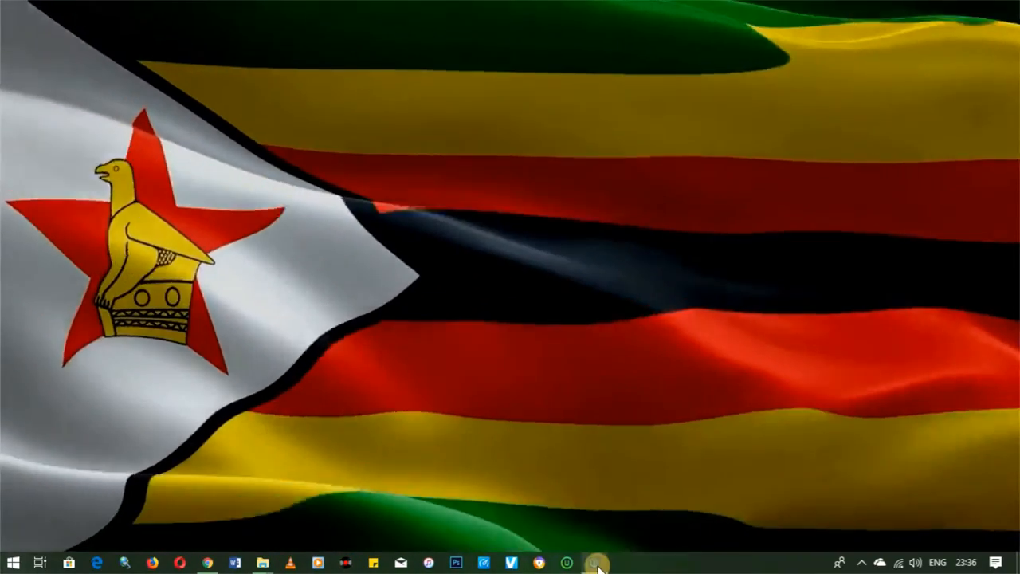
{"action": "left_click", "coordinate": [594, 562]}
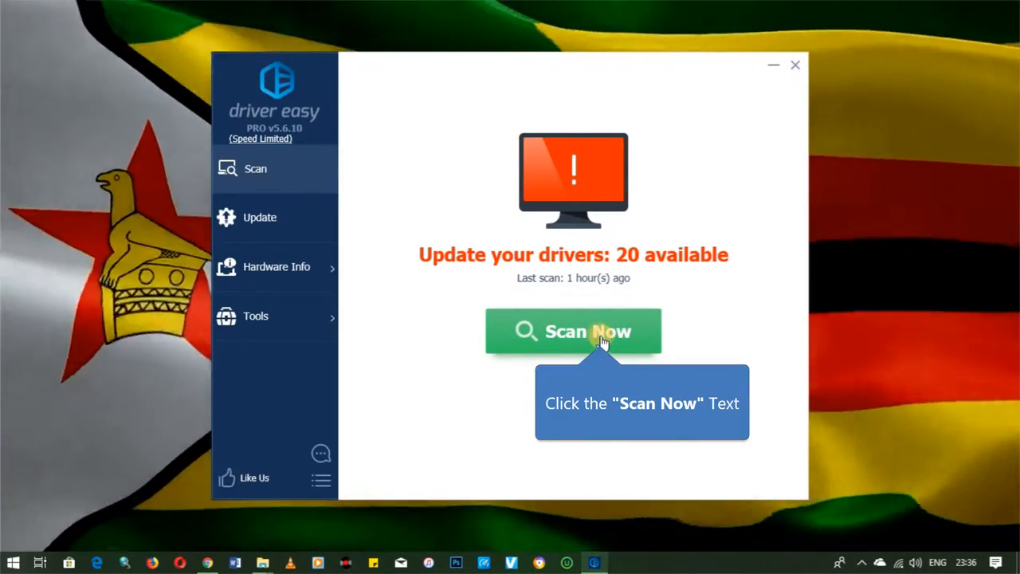
{"action": "left_click", "coordinate": [599, 334]}
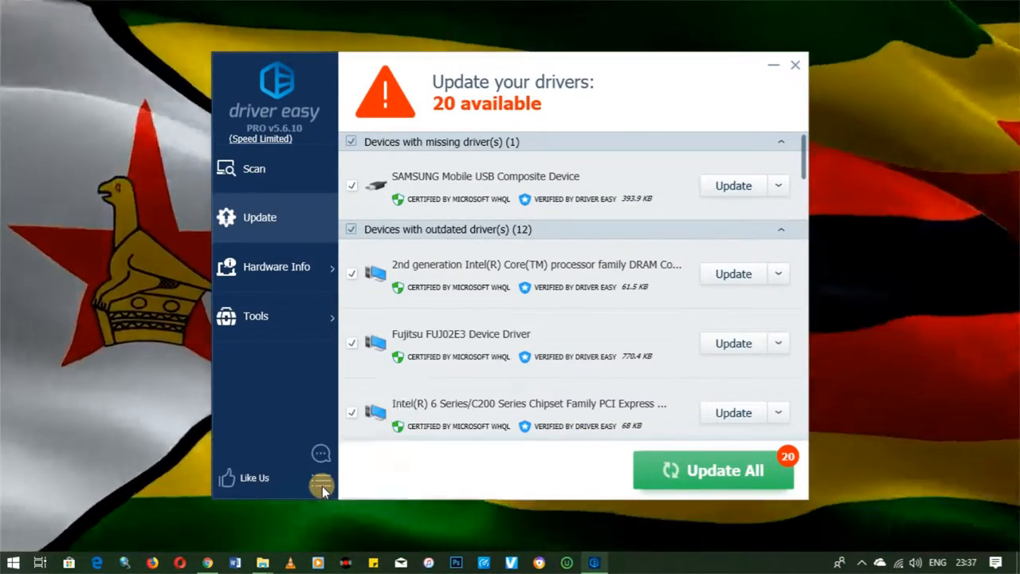
Check the version and licence details in Driver Easy's About information and close it
{"action": "left_click", "coordinate": [321, 483]}
{"action": "left_click", "coordinate": [390, 357]}
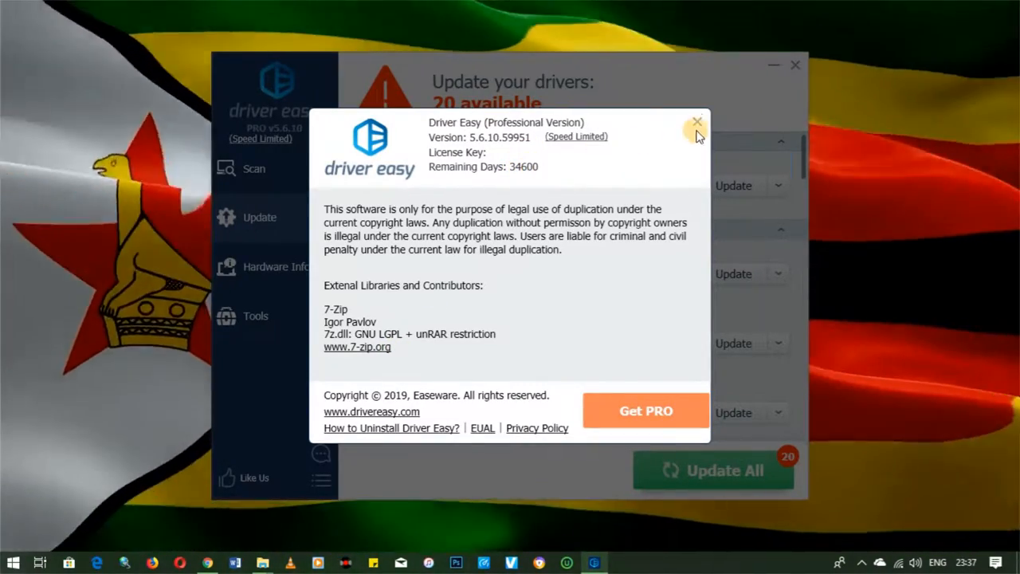
{"action": "left_click", "coordinate": [698, 124]}
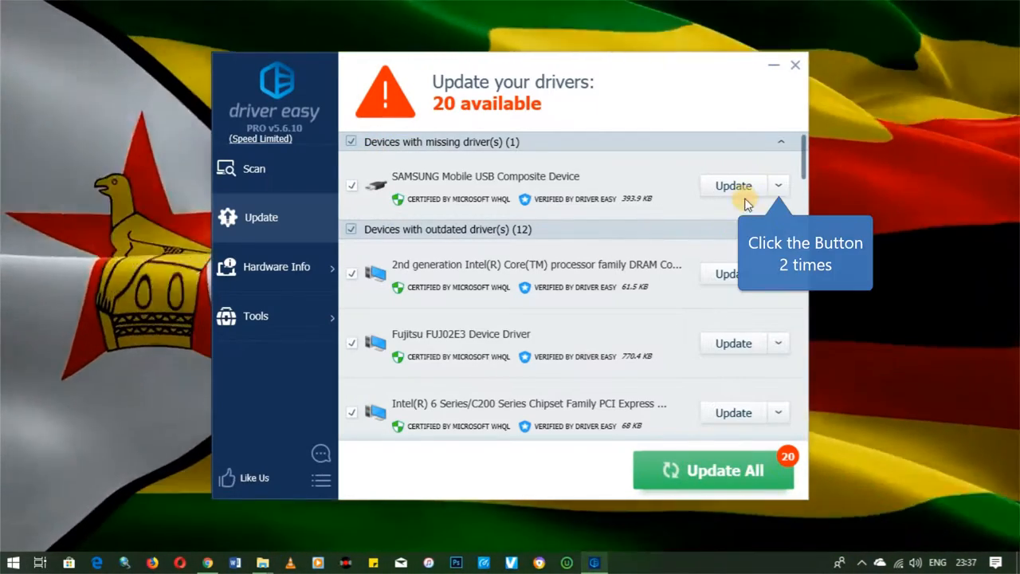
Check the extra update options for the SAMSUNG Mobile USB Composite Device and start its driver update
{"action": "left_click", "coordinate": [777, 185]}
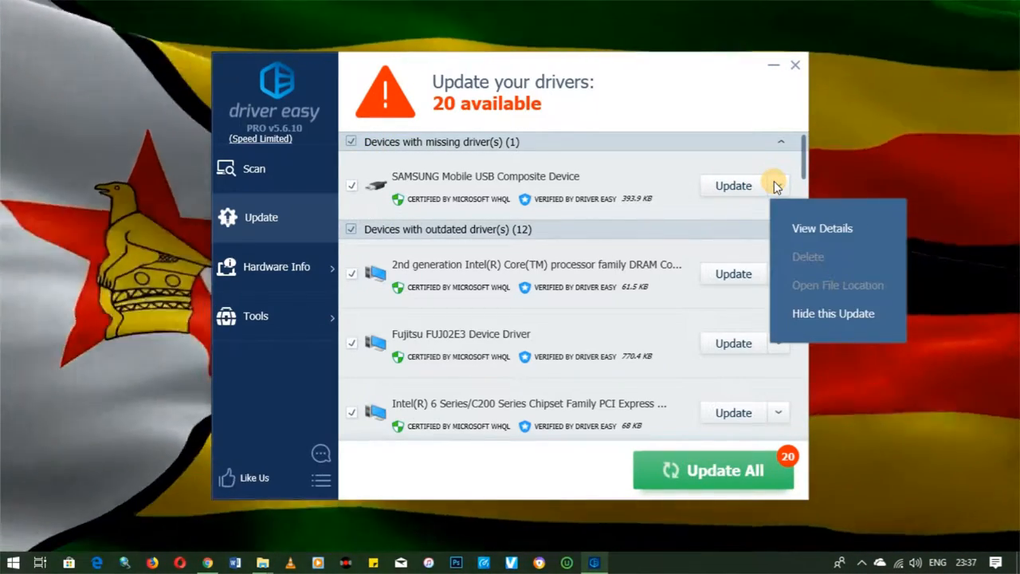
{"action": "left_click", "coordinate": [777, 185]}
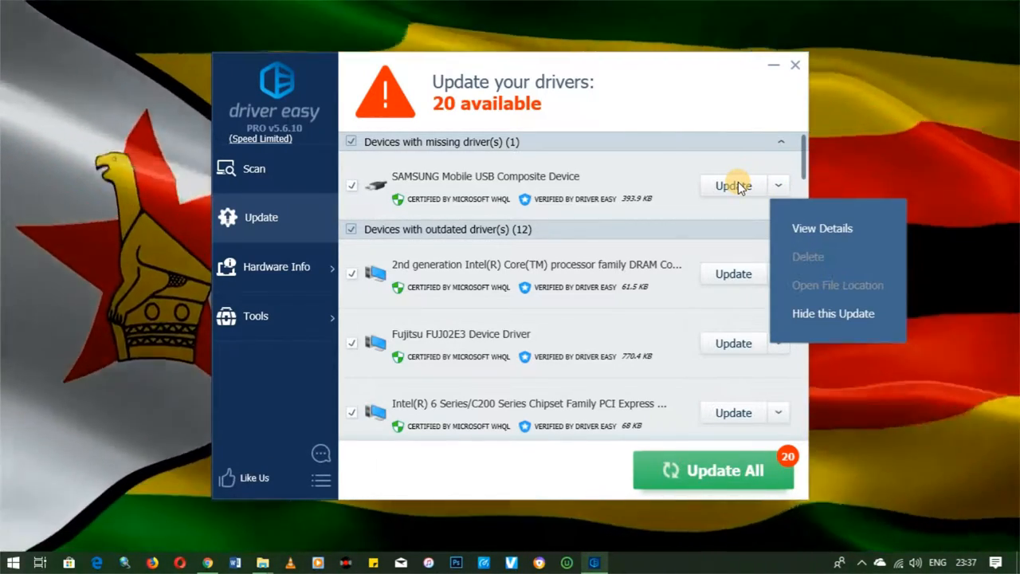
{"action": "left_click", "coordinate": [737, 186]}
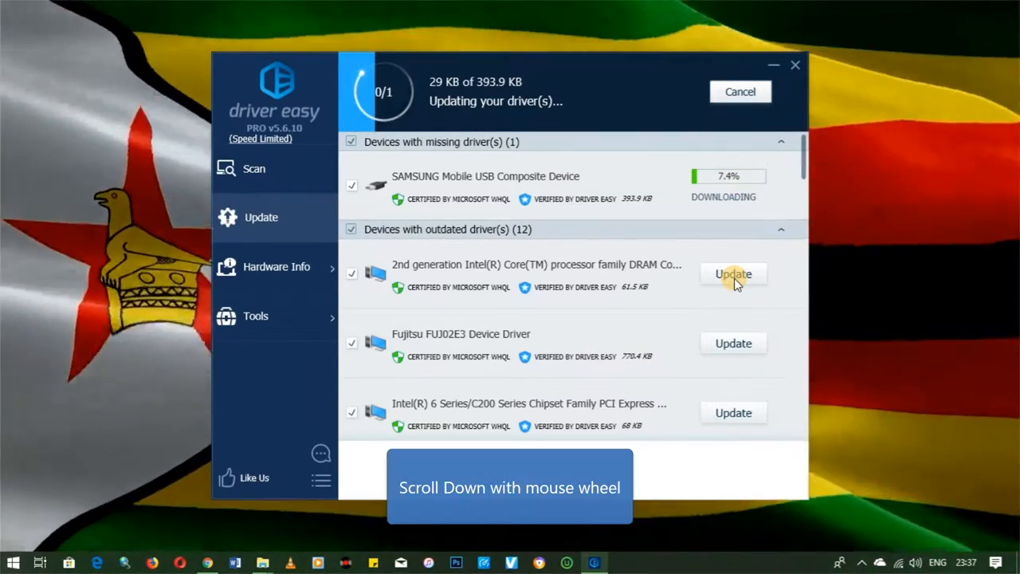
Look through the outdated, unplugged and up-to-date devices in the driver list during the download
{"action": "scroll", "coordinate": [734, 283], "scroll_direction": "down", "scroll_amount": 3}
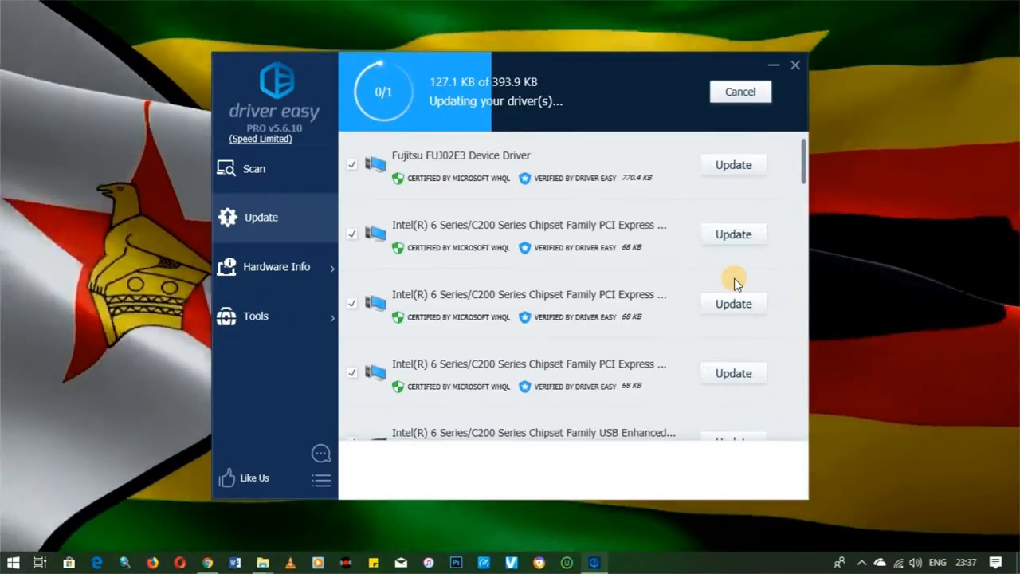
{"action": "scroll", "coordinate": [734, 283], "scroll_direction": "down", "scroll_amount": 4}
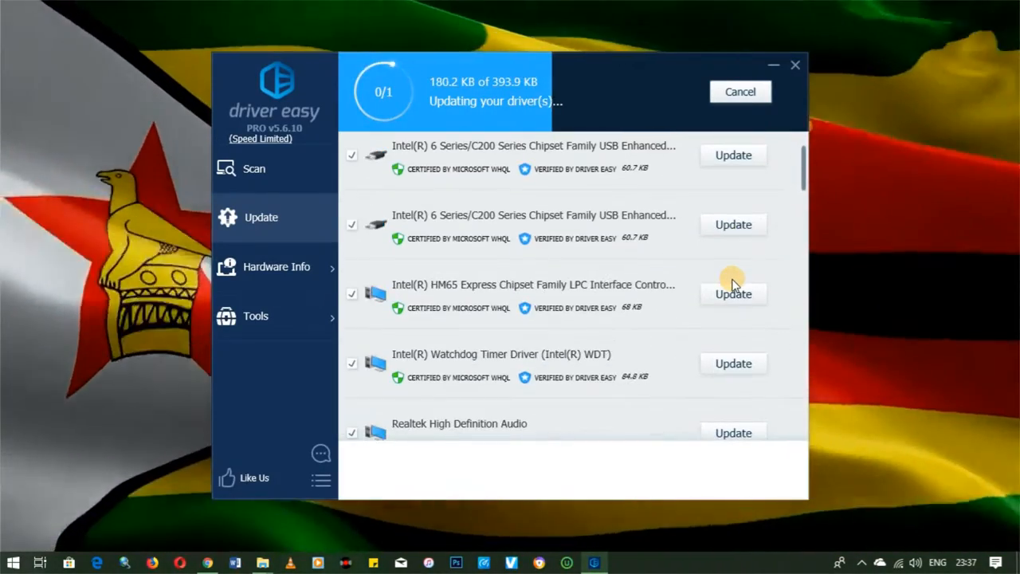
{"action": "scroll", "coordinate": [734, 283], "scroll_direction": "down", "scroll_amount": 2}
{"action": "scroll", "coordinate": [733, 284], "scroll_direction": "down", "scroll_amount": 3}
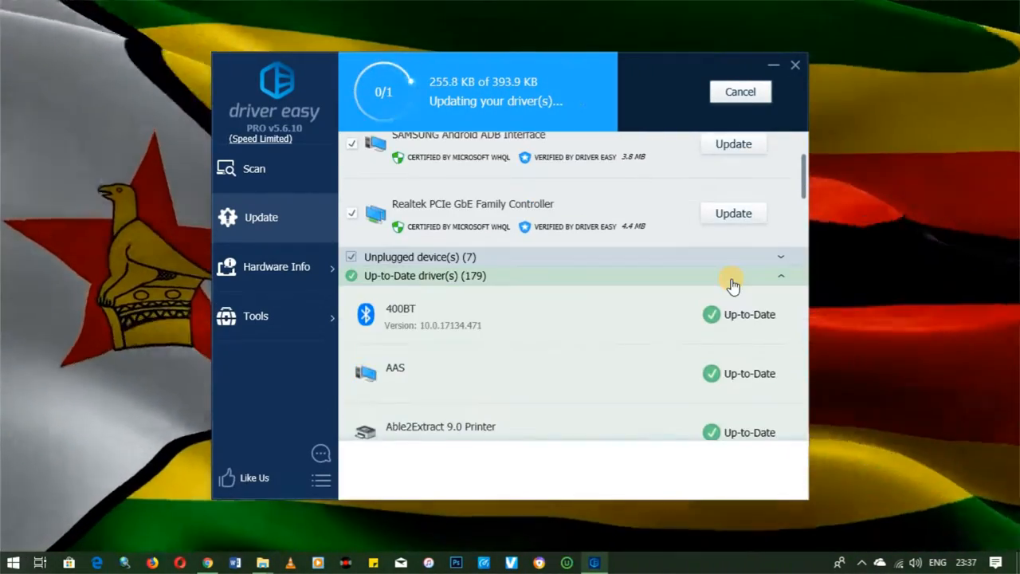
{"action": "scroll", "coordinate": [733, 275], "scroll_direction": "down", "scroll_amount": 1}
{"action": "scroll", "coordinate": [733, 275], "scroll_direction": "up", "scroll_amount": 3}
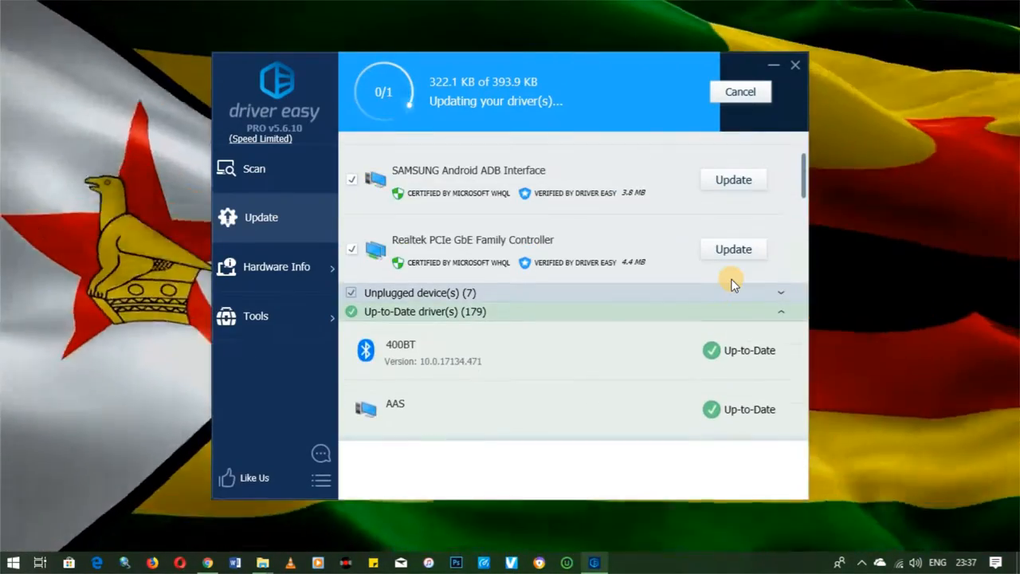
{"action": "scroll", "coordinate": [733, 285], "scroll_direction": "up", "scroll_amount": 8}
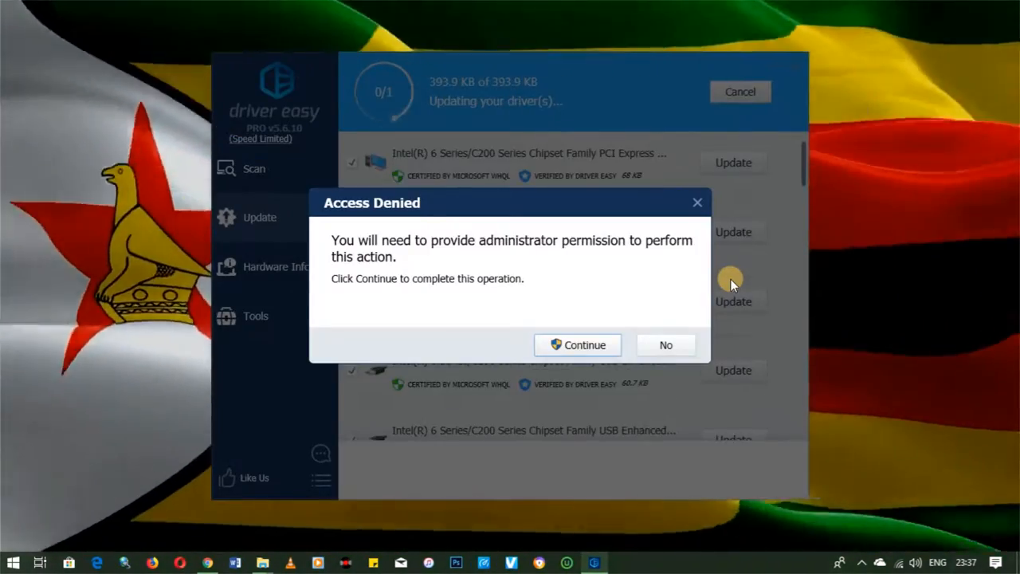
Continue the SAMSUNG driver installation with administrator permission and dismiss the summary
{"action": "left_click", "coordinate": [586, 345]}
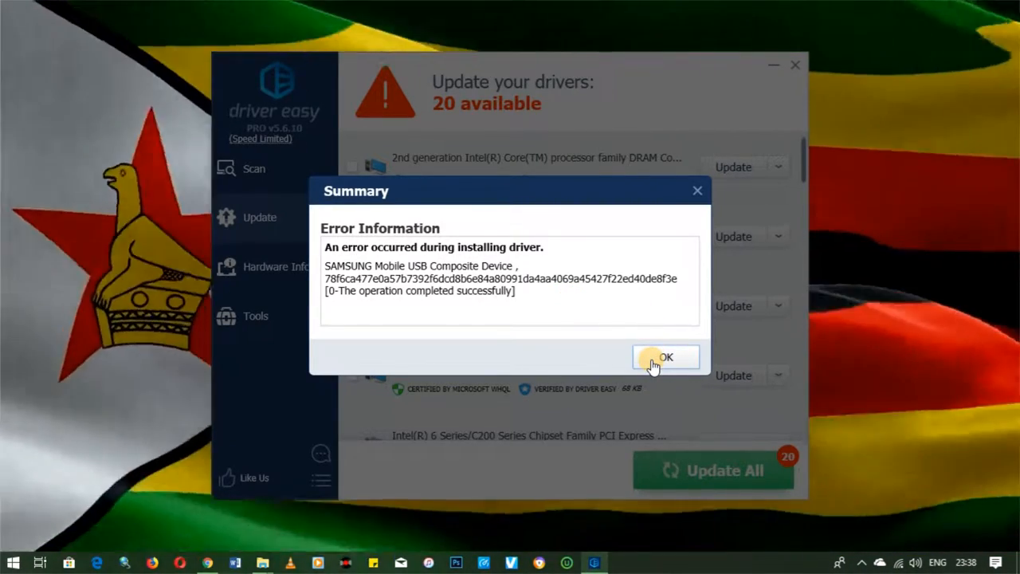
{"action": "left_click", "coordinate": [652, 360]}
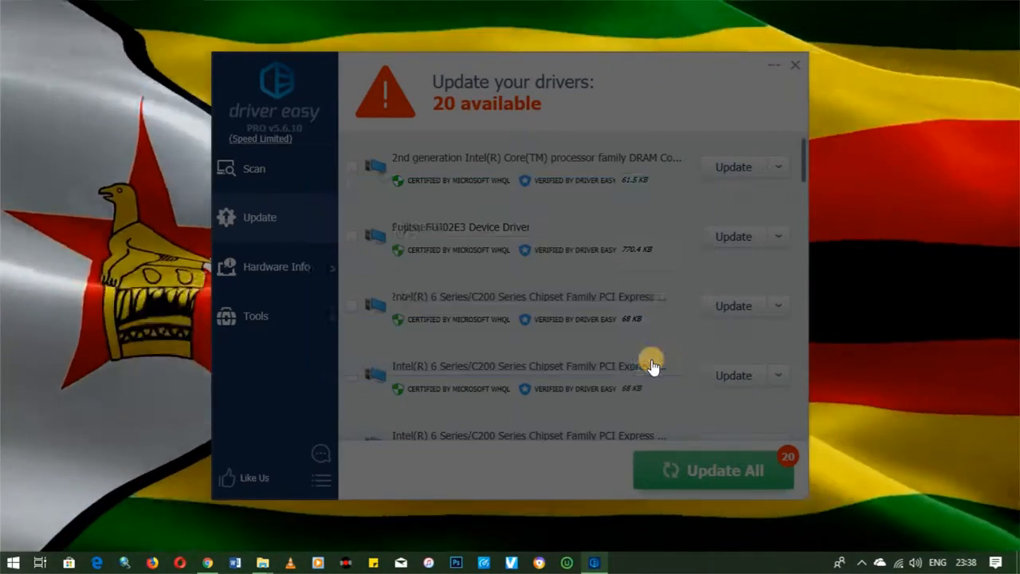
{"action": "scroll", "coordinate": [603, 234], "scroll_direction": "up", "scroll_amount": 3}
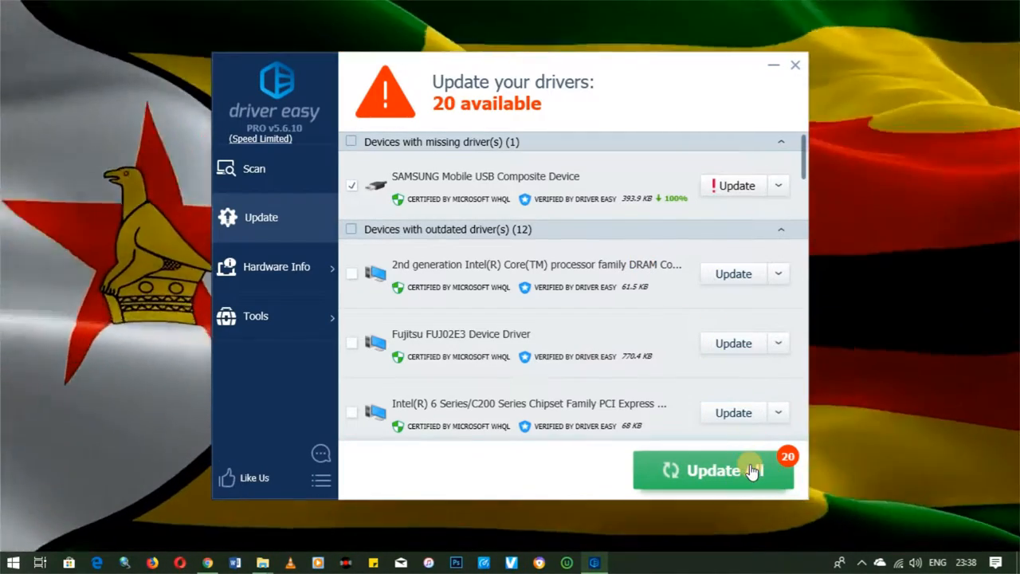
Try to update all listed drivers at once, cancel the run and dismiss the summary
{"action": "left_click", "coordinate": [752, 470]}
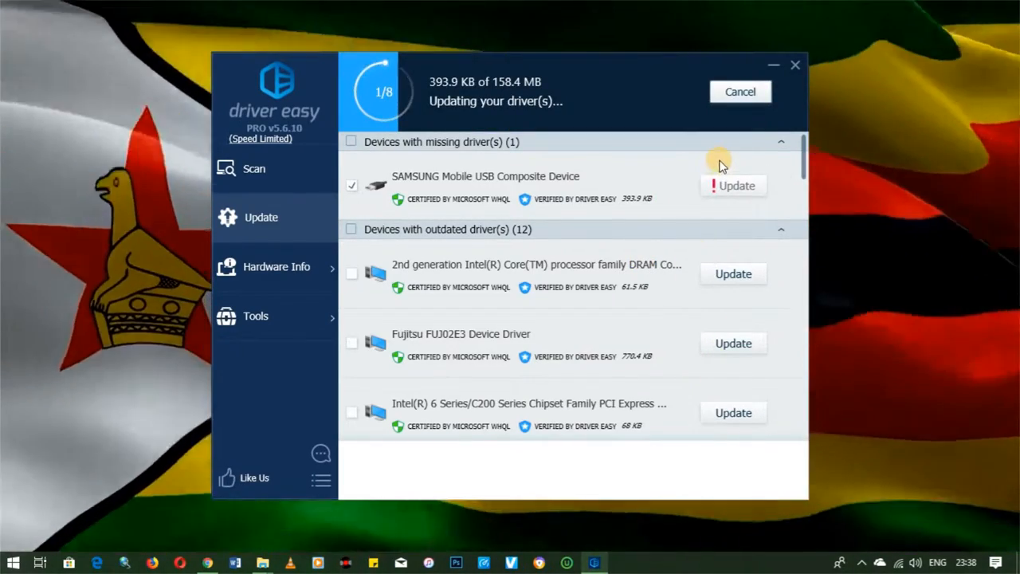
{"action": "left_click", "coordinate": [750, 92]}
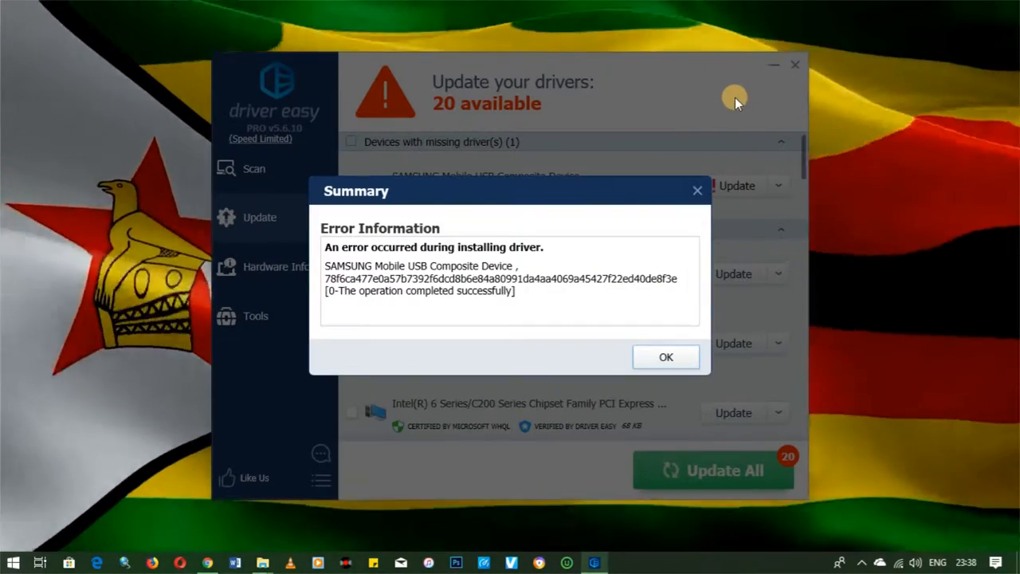
{"action": "left_click", "coordinate": [668, 357]}
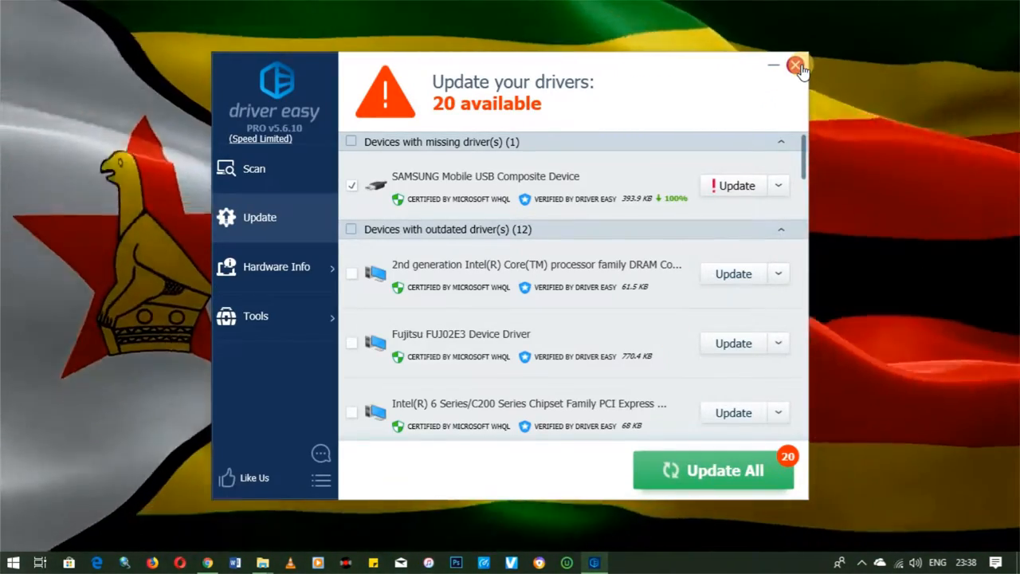
Close Driver Easy
{"action": "left_click", "coordinate": [796, 65]}
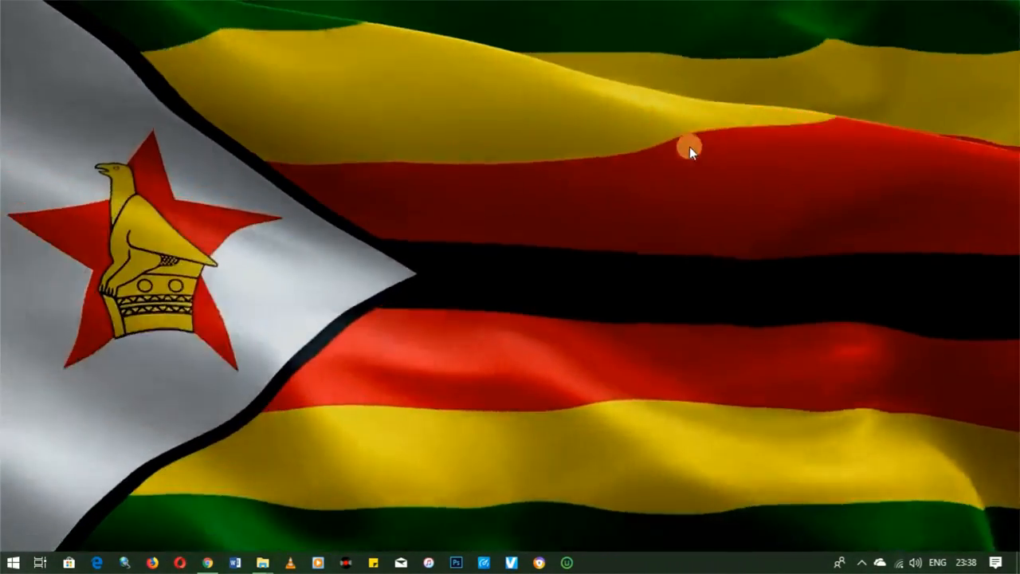